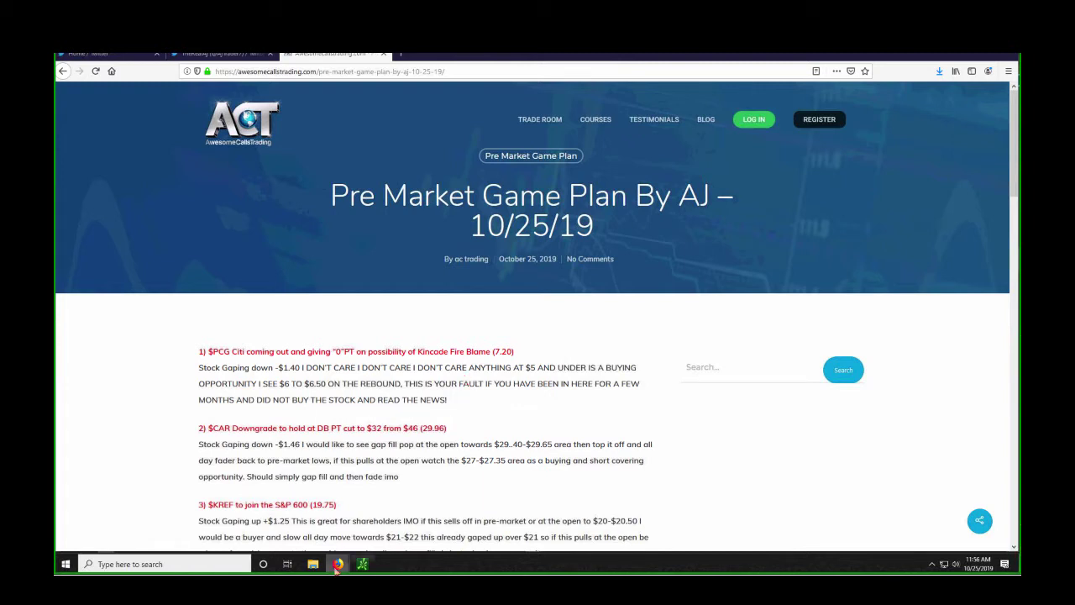
Step: Review the PCG intraday and multi-day charts, then return to the pre-market game plan page
{"action": "mouse_move", "coordinate": [367, 565]}
{"action": "left_click", "coordinate": [362, 529]}
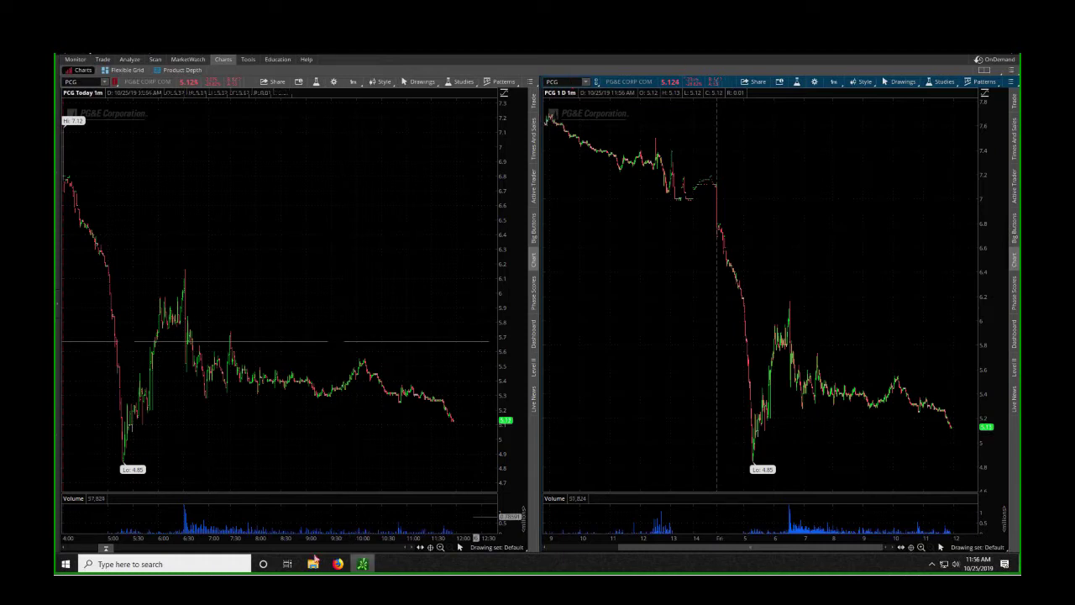
{"action": "left_click", "coordinate": [340, 565]}
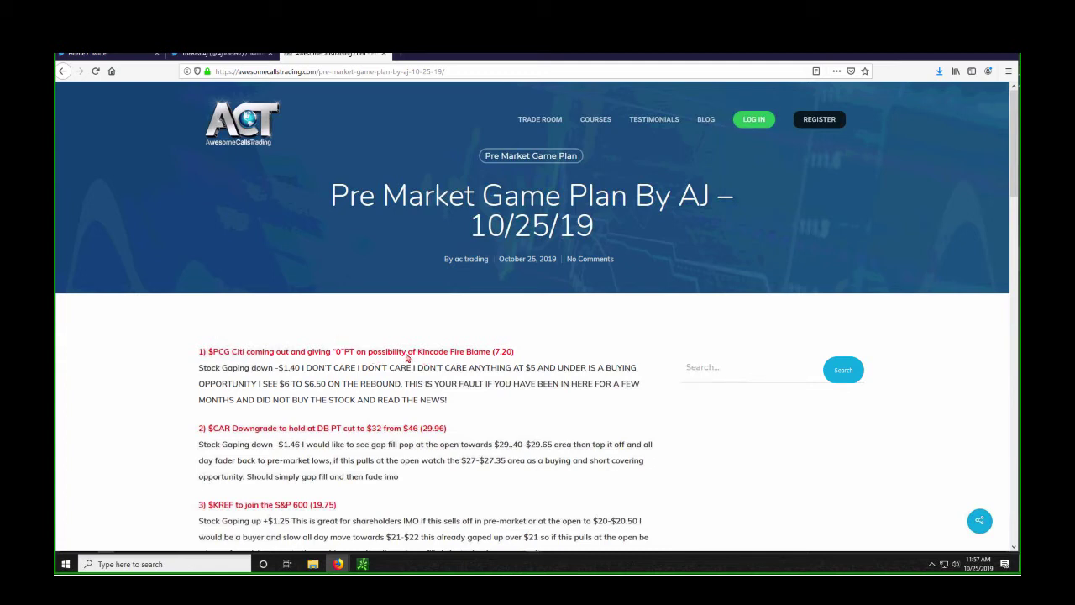
{"action": "double_click", "coordinate": [405, 354]}
{"action": "mouse_move", "coordinate": [372, 569]}
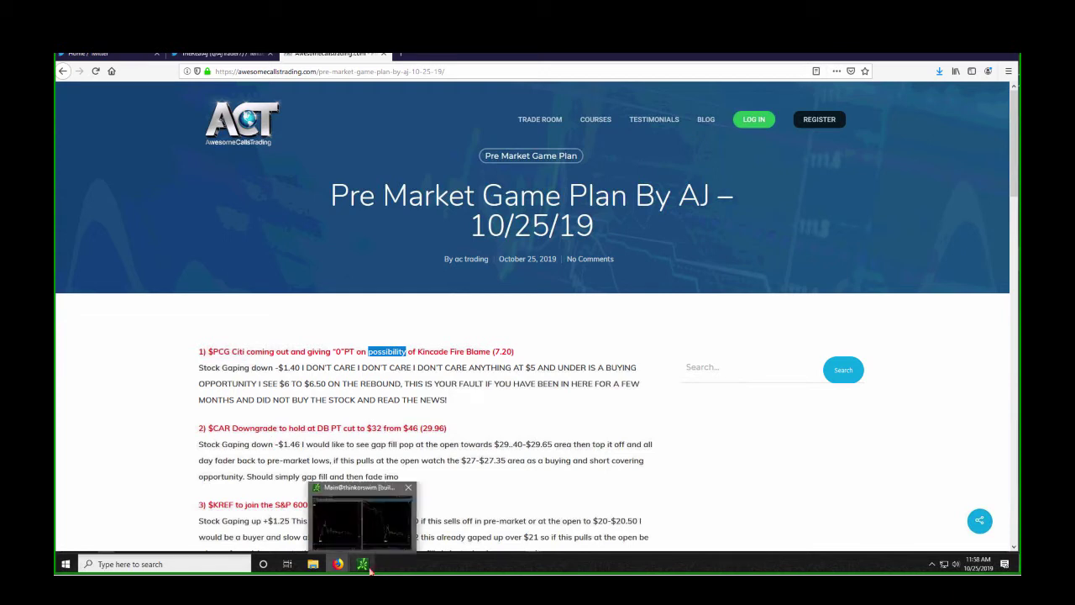
Step: Bring the PCG charts forward and select the left chart's PCG ticker
{"action": "left_click", "coordinate": [370, 531]}
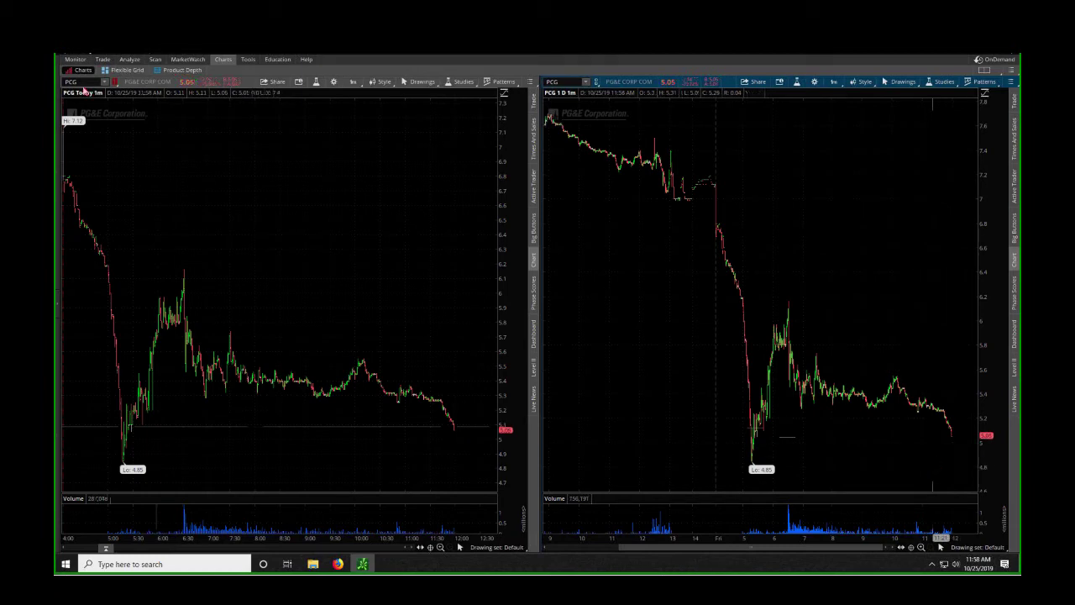
{"action": "left_click", "coordinate": [82, 84]}
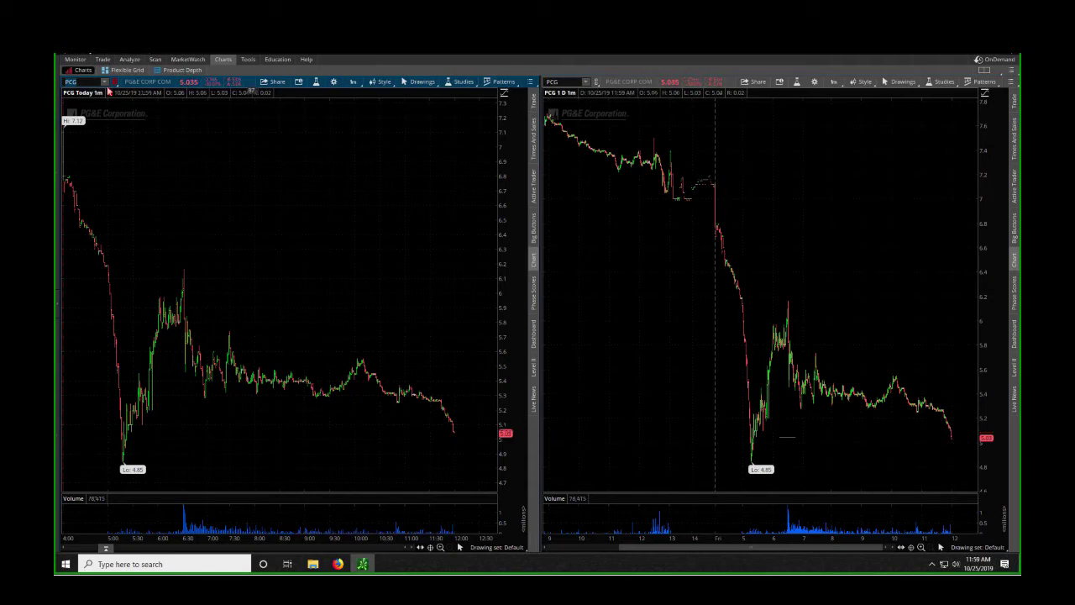
Step: Load CAR (Avis Budget) in place of PCG on the charts
{"action": "type", "text": "CAR"}
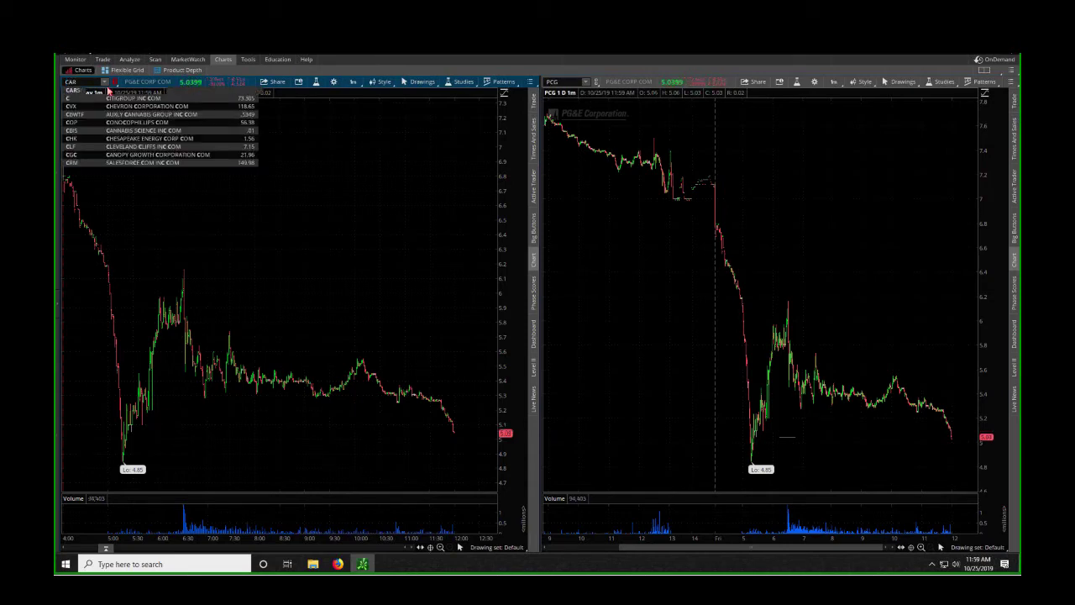
{"action": "key", "text": "Return"}
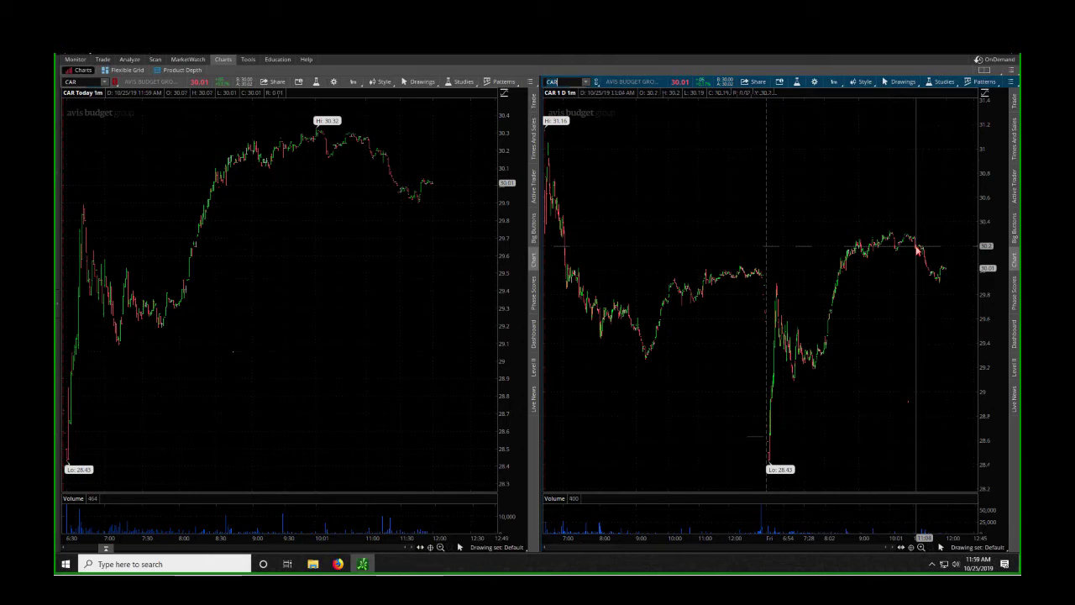
Step: Enter VCRA (Vocera) as the symbol on both the left and right charts
{"action": "left_click", "coordinate": [74, 82]}
{"action": "type", "text": "VCRA"}
{"action": "key", "text": "Return"}
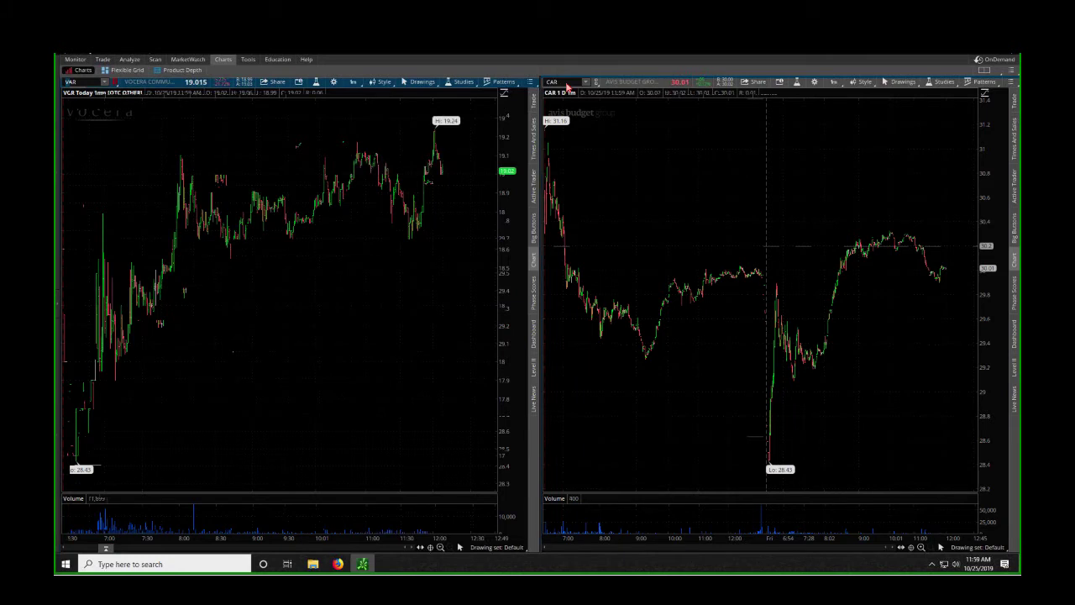
{"action": "type", "text": "VCRA"}
{"action": "key", "text": "Return"}
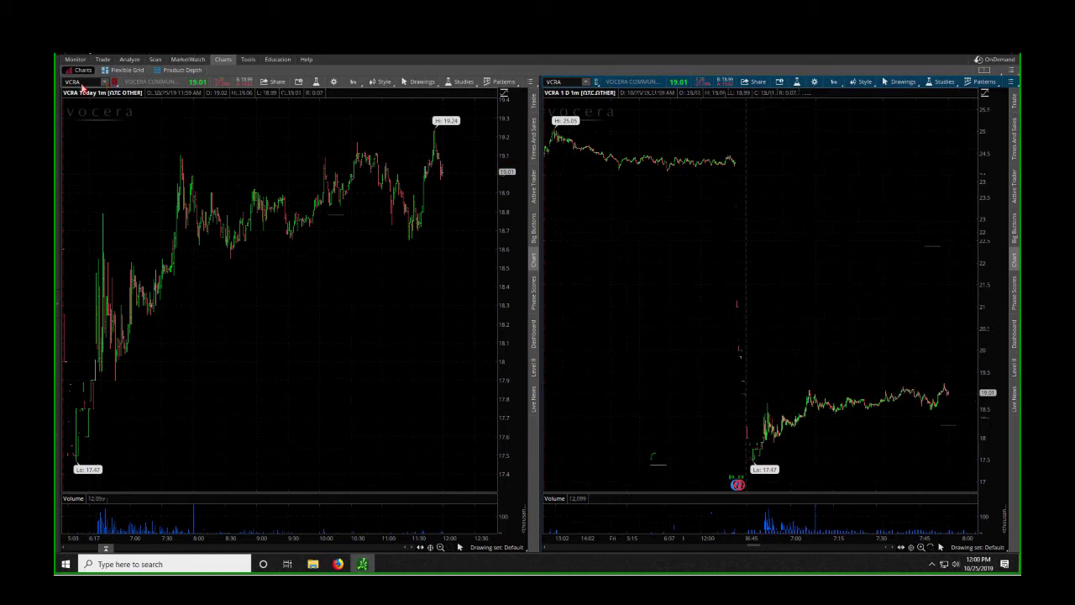
Step: Replace VCRA with CHTR (Charter) on the charts via the symbol boxes
{"action": "left_click", "coordinate": [82, 86]}
{"action": "type", "text": "C"}
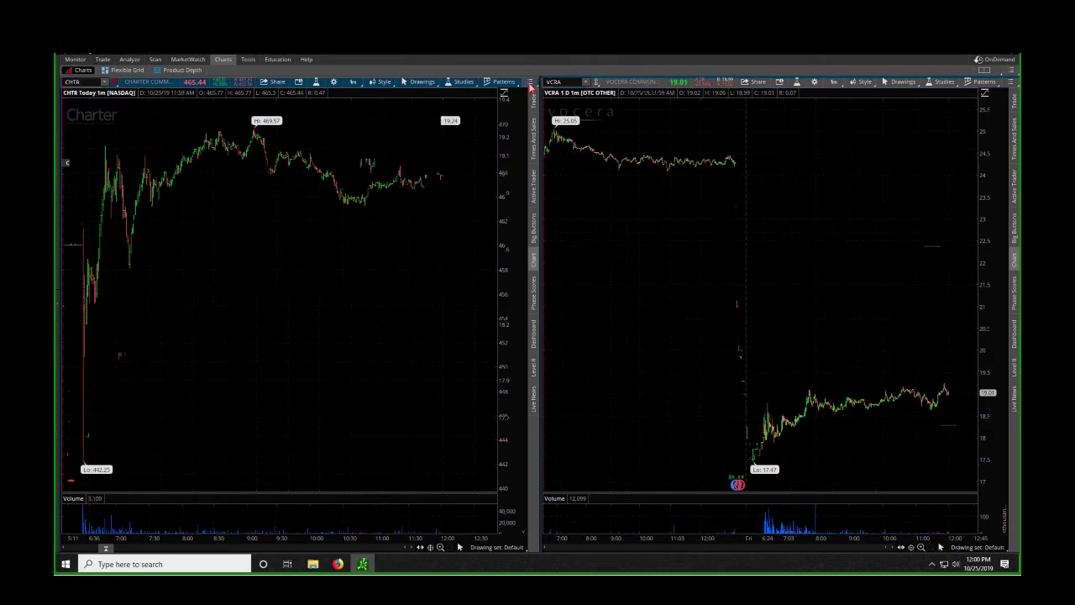
{"action": "left_click", "coordinate": [570, 83]}
{"action": "type", "text": "CH"}
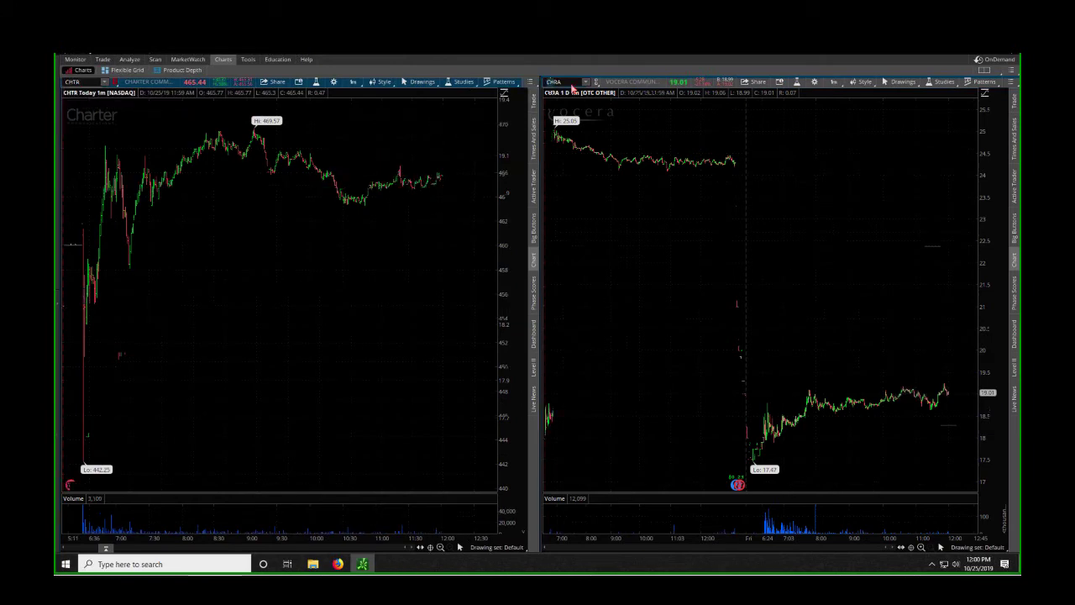
{"action": "type", "text": "TR"}
{"action": "key", "text": "Return"}
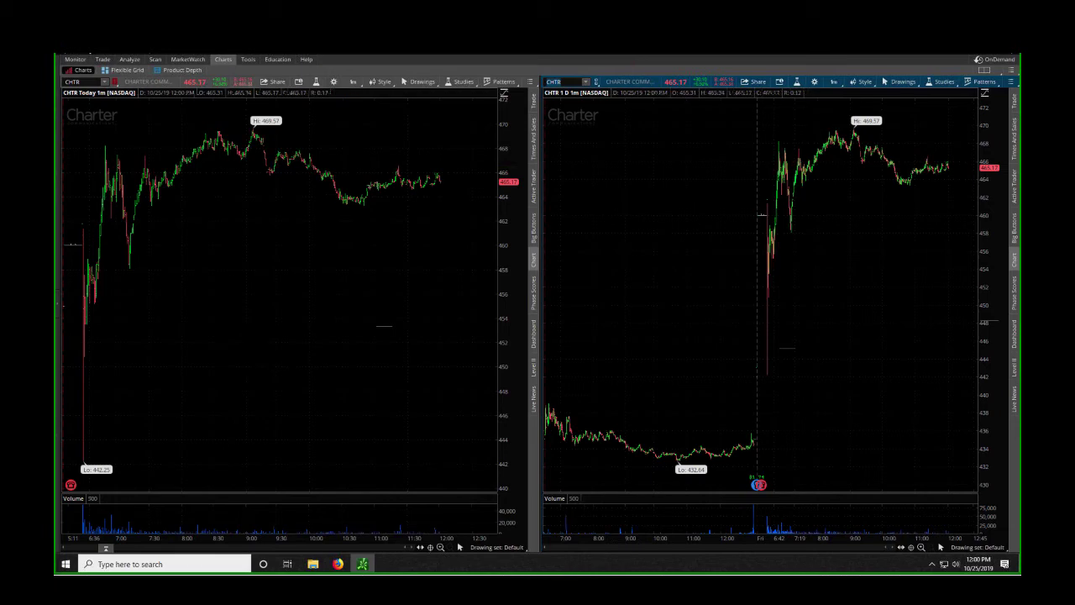
Step: Load ALGT (Allegiant) in place of CHTR on the left chart
{"action": "left_click", "coordinate": [76, 82]}
{"action": "type", "text": "A"}
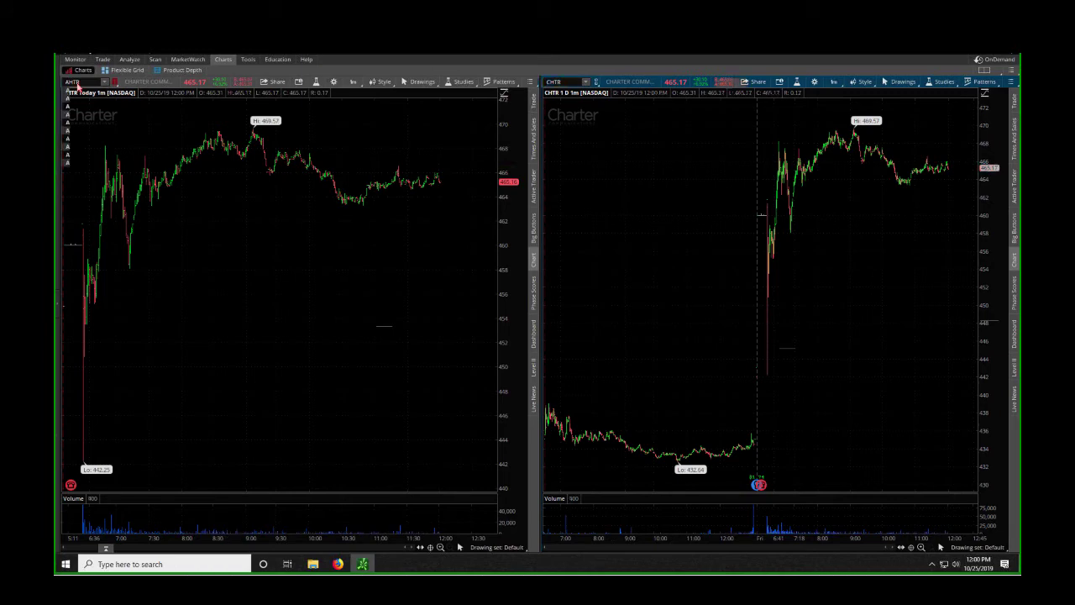
{"action": "type", "text": "LGT"}
{"action": "key", "text": "Return"}
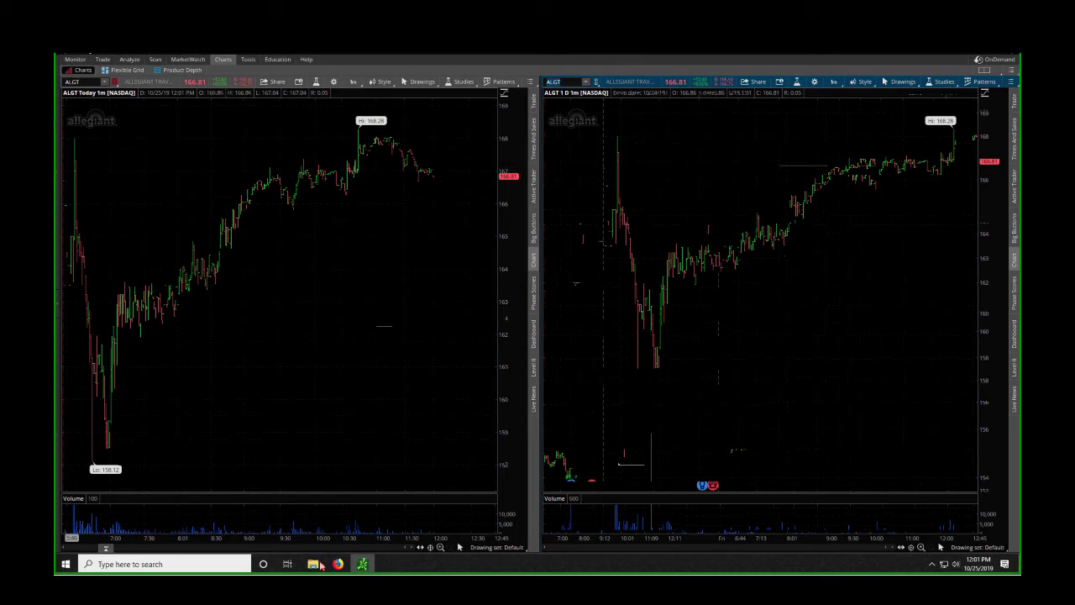
{"action": "mouse_move", "coordinate": [321, 565]}
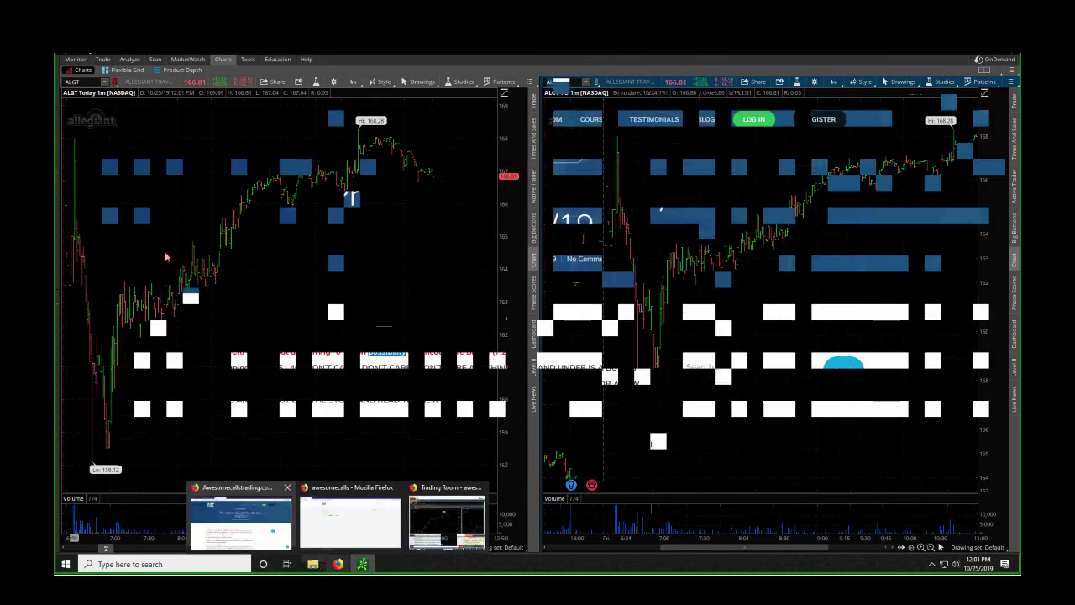
Step: Scroll to the $ALGT call and highlight its $168-$170 target and $158 buy level
{"action": "key", "text": "alt+Tab"}
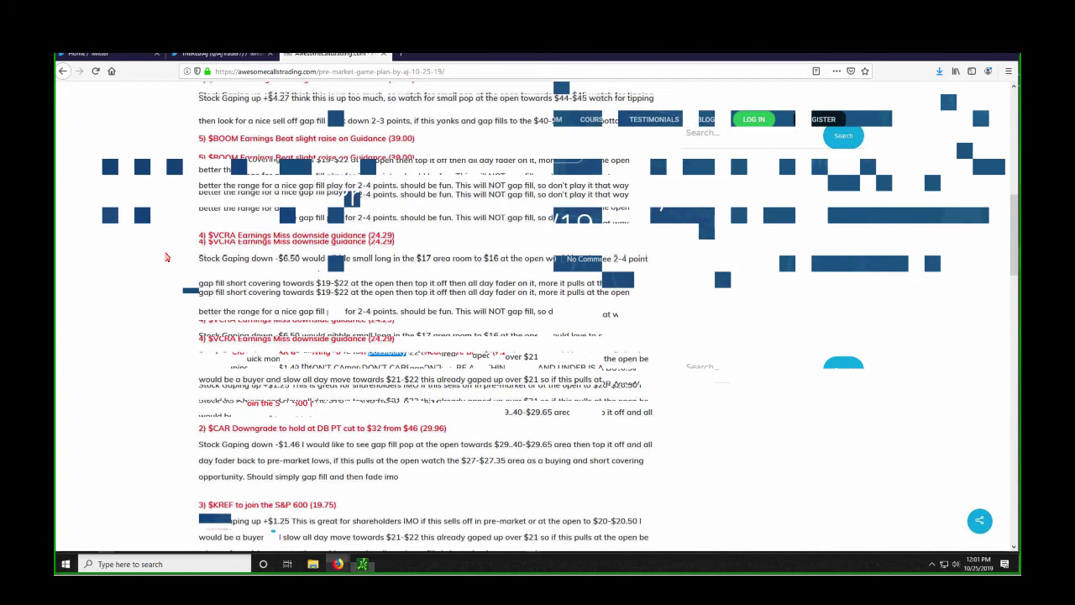
{"action": "scroll", "coordinate": [167, 257], "scroll_direction": "down", "scroll_amount": 3}
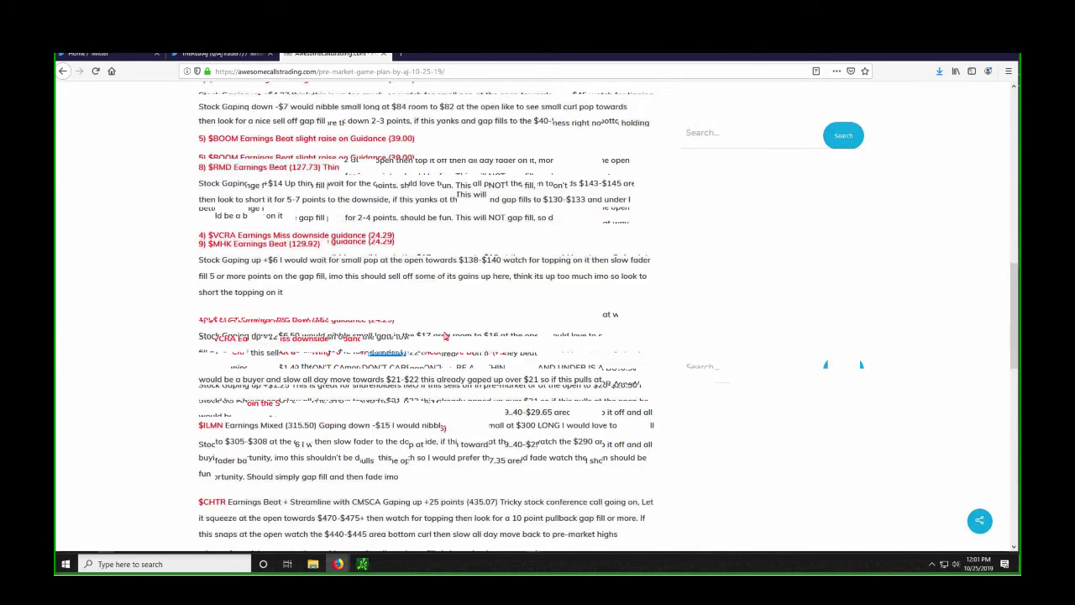
{"action": "double_click", "coordinate": [445, 336]}
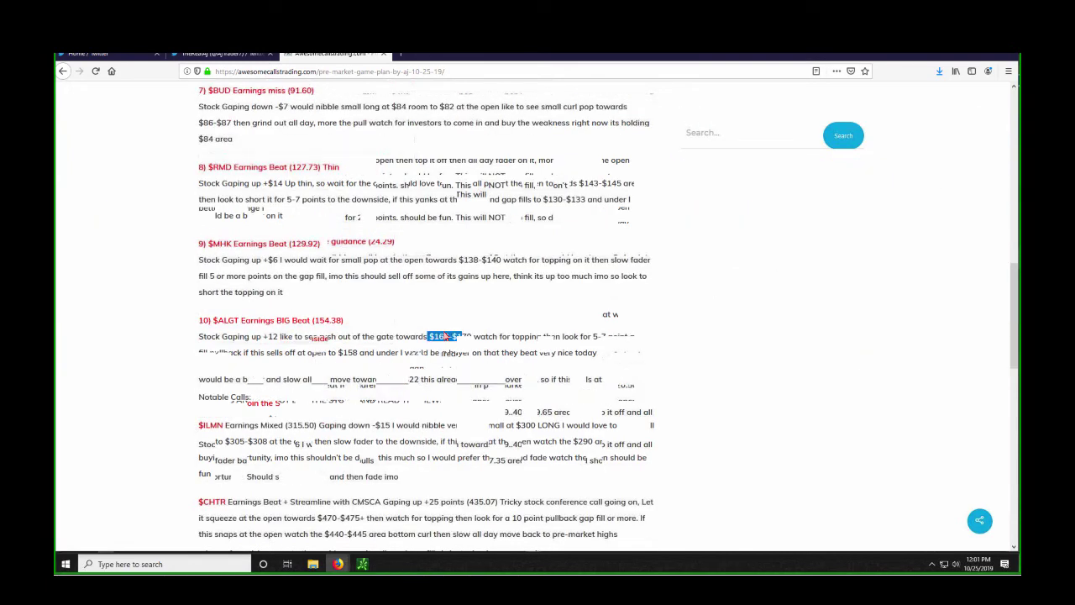
{"action": "double_click", "coordinate": [351, 352]}
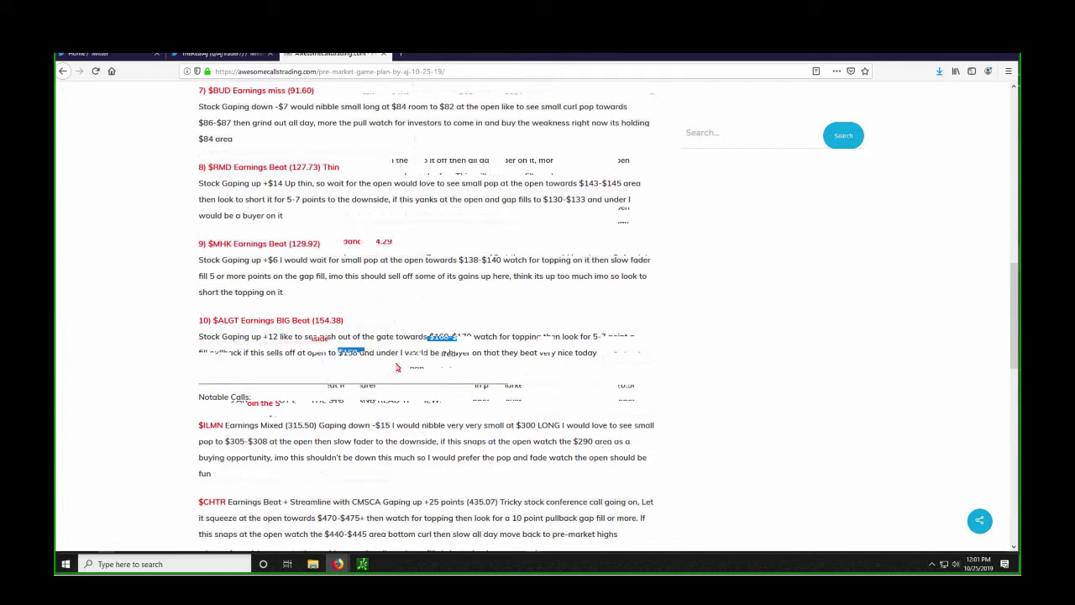
{"action": "double_click", "coordinate": [438, 336]}
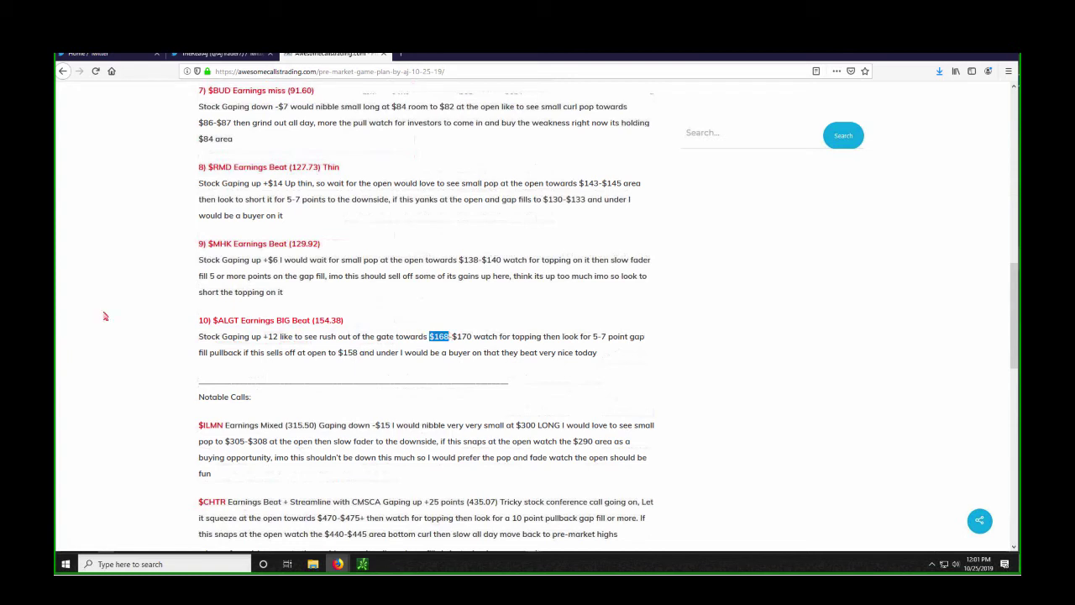
{"action": "left_click", "coordinate": [246, 316]}
Step: Bring thinkorswim forward and load SHOP (Shopify) on the left chart
{"action": "mouse_move", "coordinate": [363, 565]}
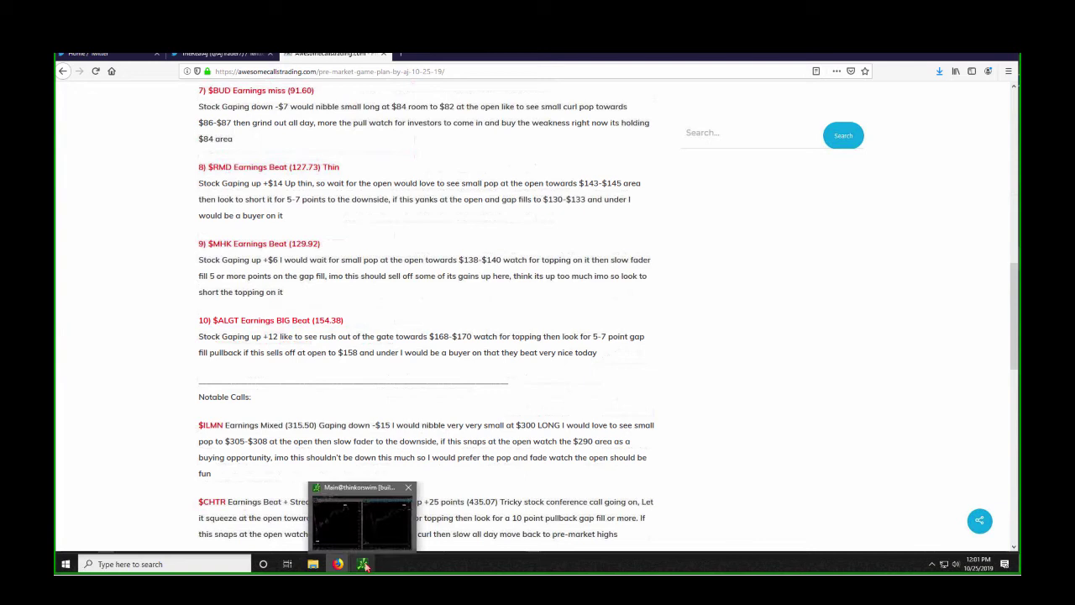
{"action": "left_click", "coordinate": [362, 526]}
{"action": "left_click", "coordinate": [83, 82]}
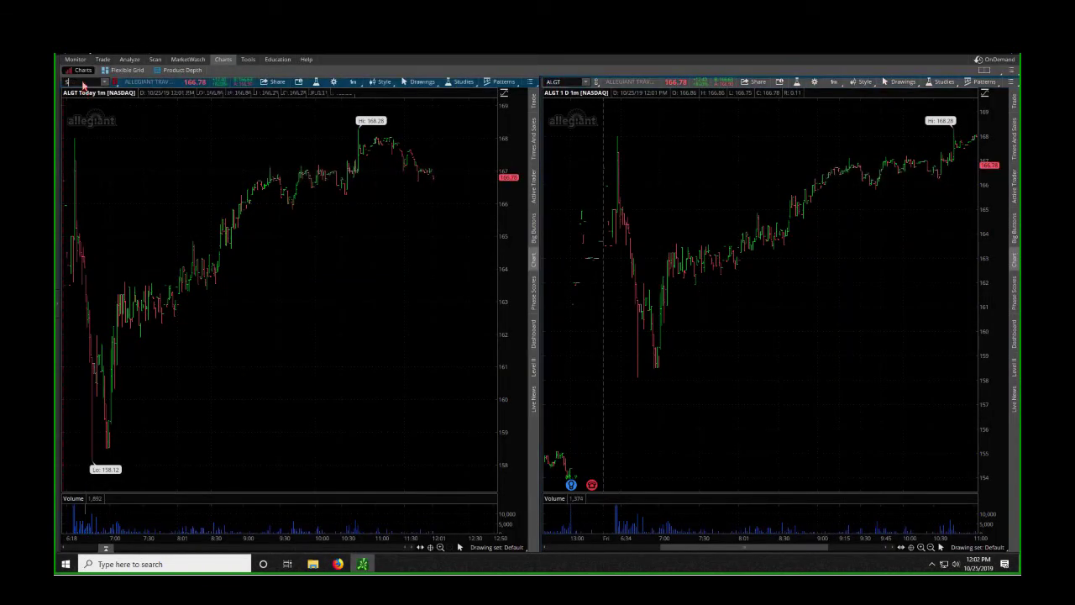
{"action": "type", "text": "SHOP"}
{"action": "key", "text": "Return"}
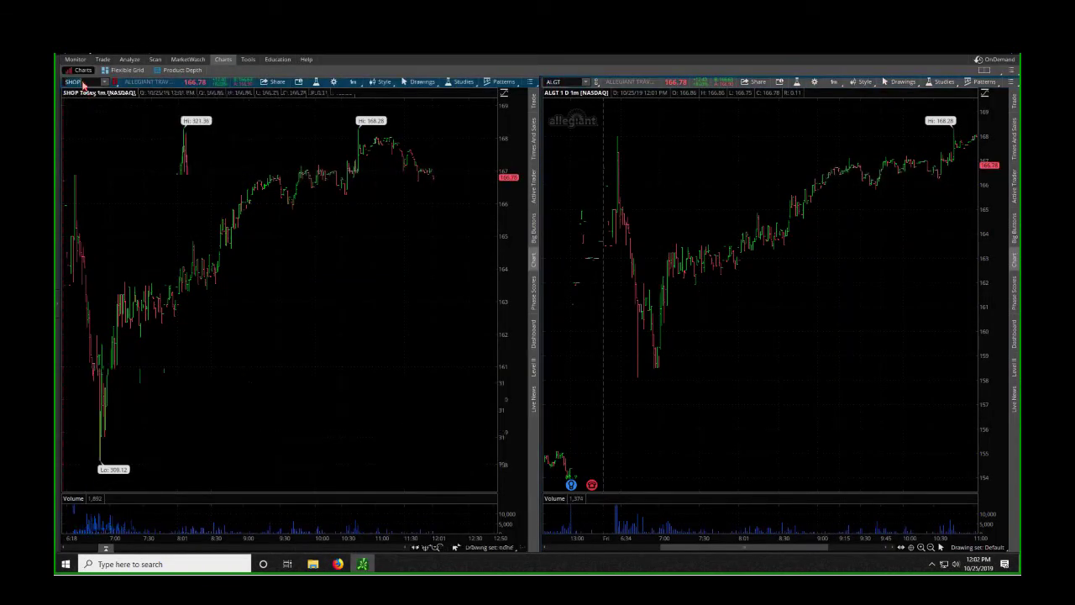
Step: Load SHOP on the right chart, then enter AMZN in the left chart's symbol box
{"action": "left_click", "coordinate": [569, 82]}
{"action": "type", "text": "SH"}
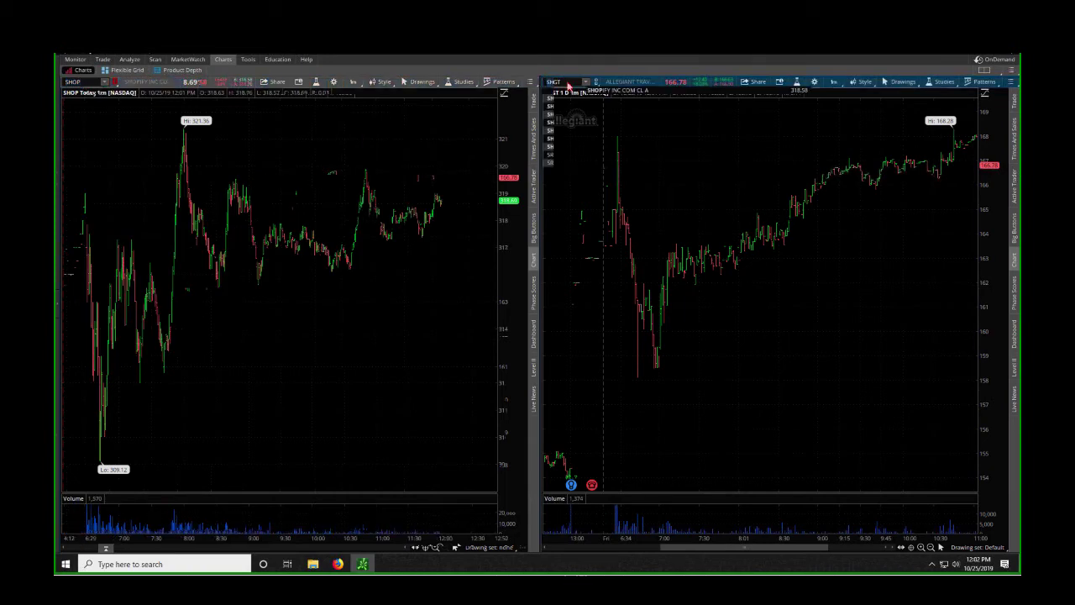
{"action": "type", "text": "OP"}
{"action": "key", "text": "Return"}
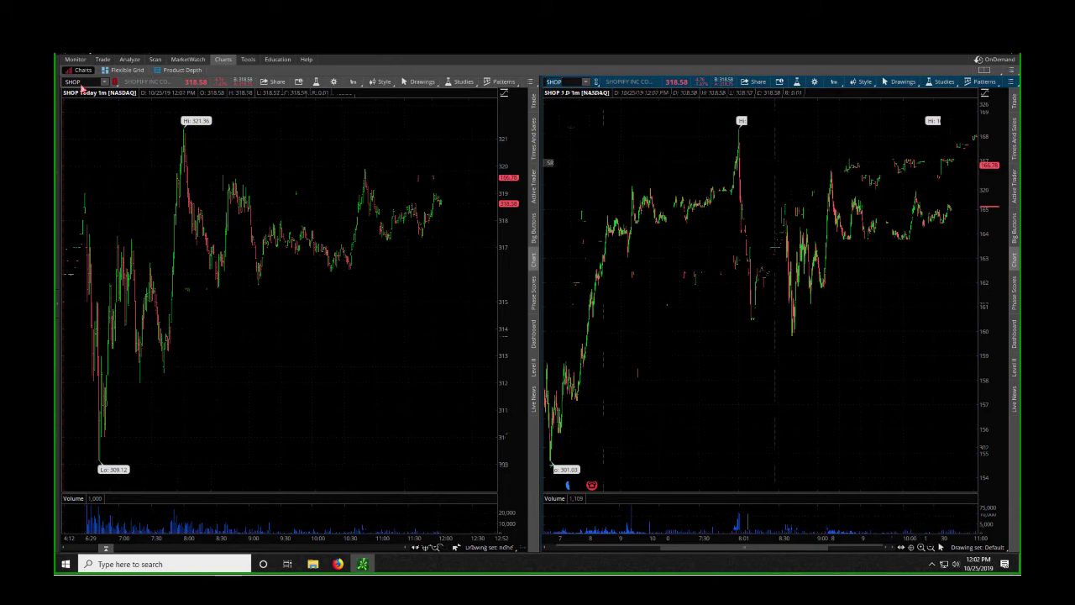
{"action": "left_click", "coordinate": [82, 84]}
{"action": "type", "text": "A"}
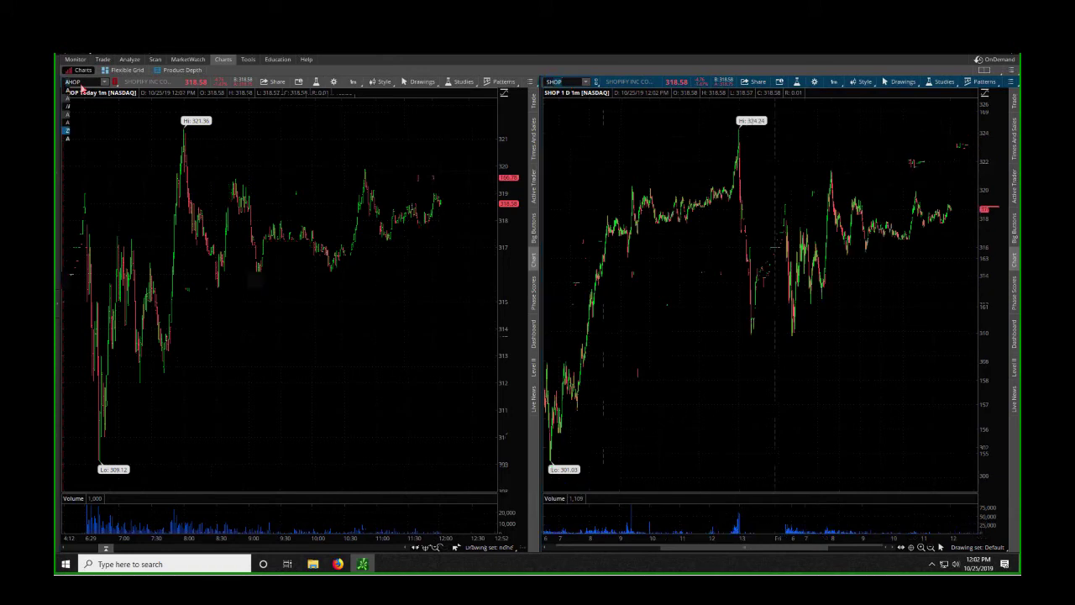
{"action": "type", "text": "MZN"}
Step: Confirm AMZN (Amazon) on the left chart, keeping SHOP on the right
{"action": "key", "text": "Return"}
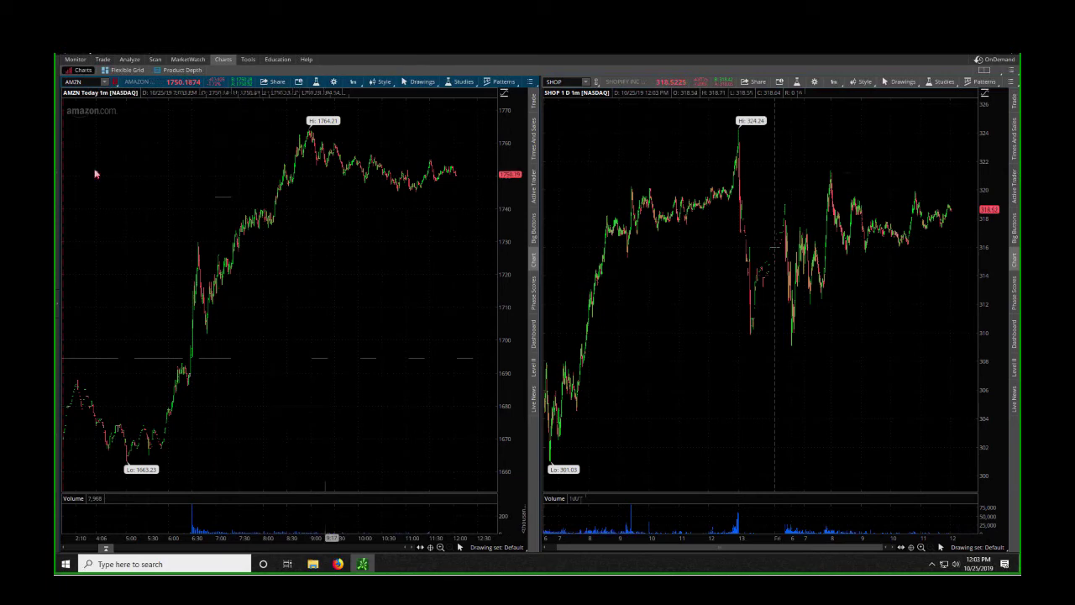
Step: Replace AMZN with SHOP in the left chart's symbol box
{"action": "left_click", "coordinate": [90, 84]}
{"action": "type", "text": "SHOP"}
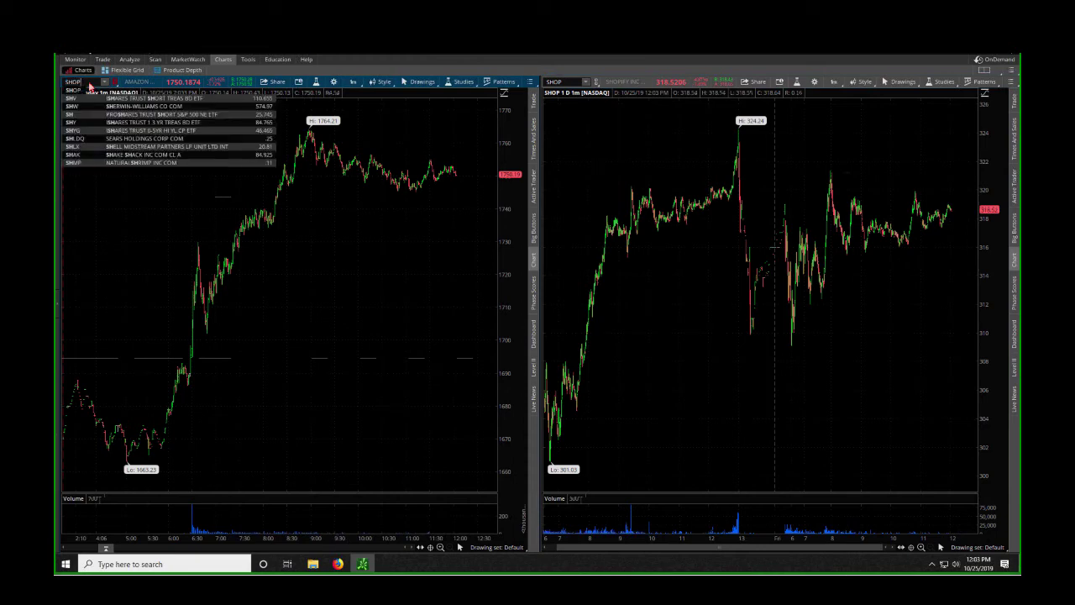
{"action": "key", "text": "Return"}
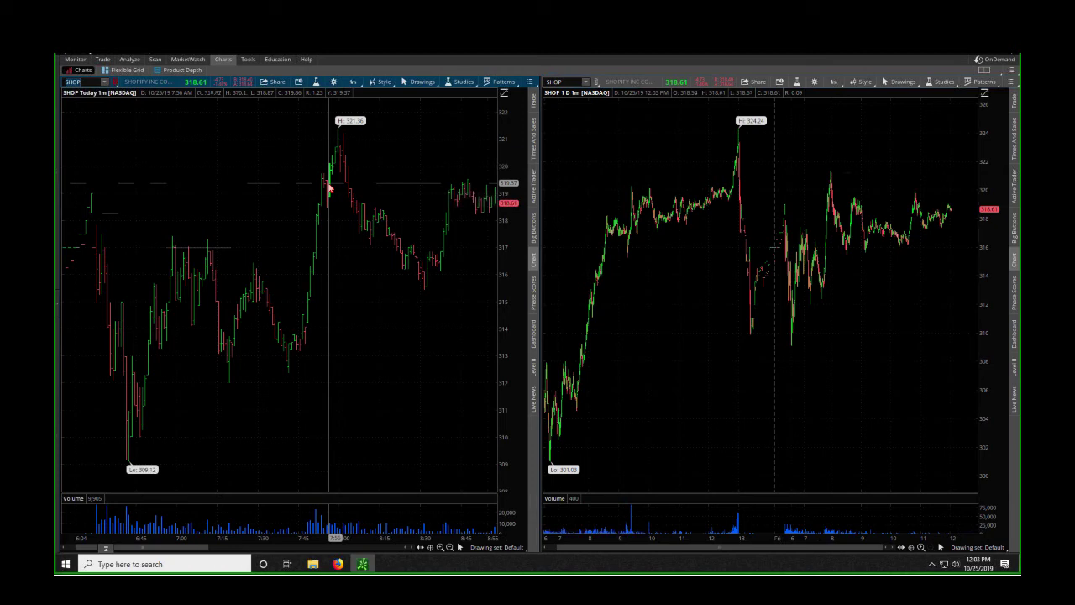
Step: Load BOOM (DMC Global) into both linked charts and zoom in on the left chart
{"action": "left_click", "coordinate": [89, 82]}
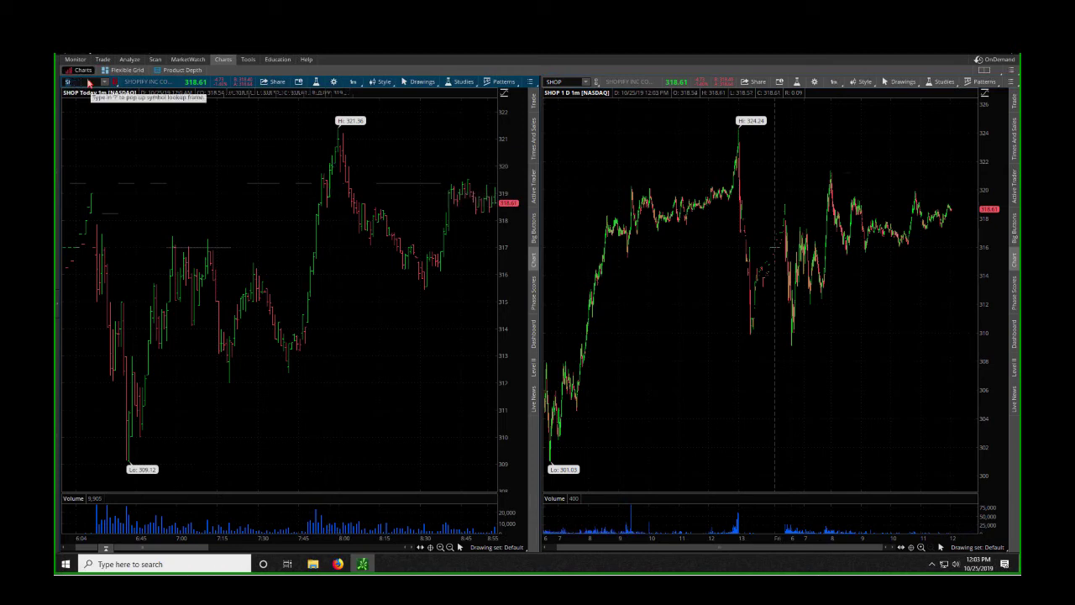
{"action": "type", "text": "B"}
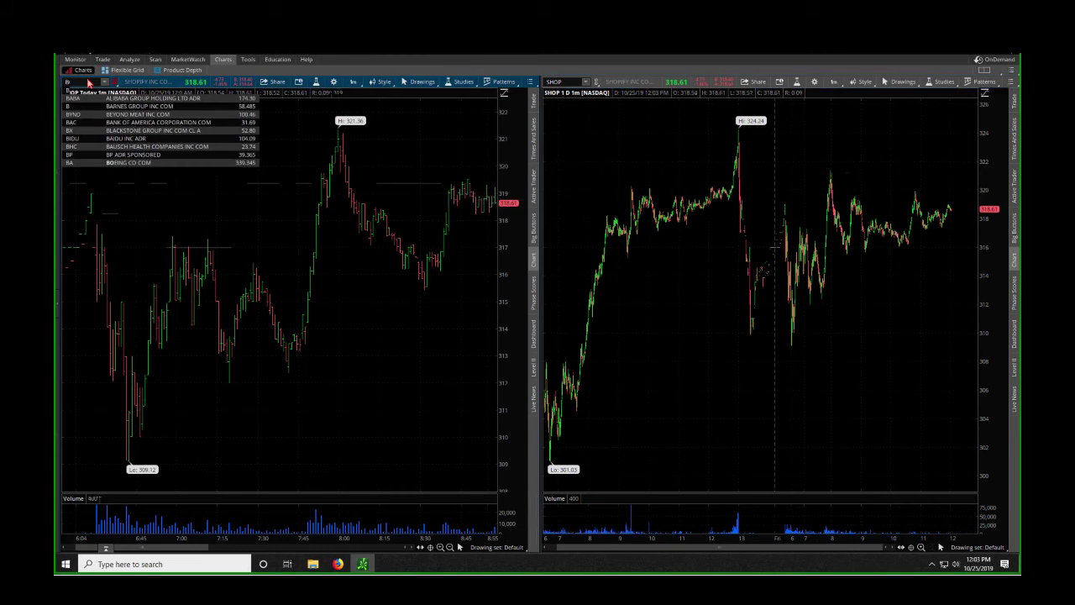
{"action": "key", "text": "Return"}
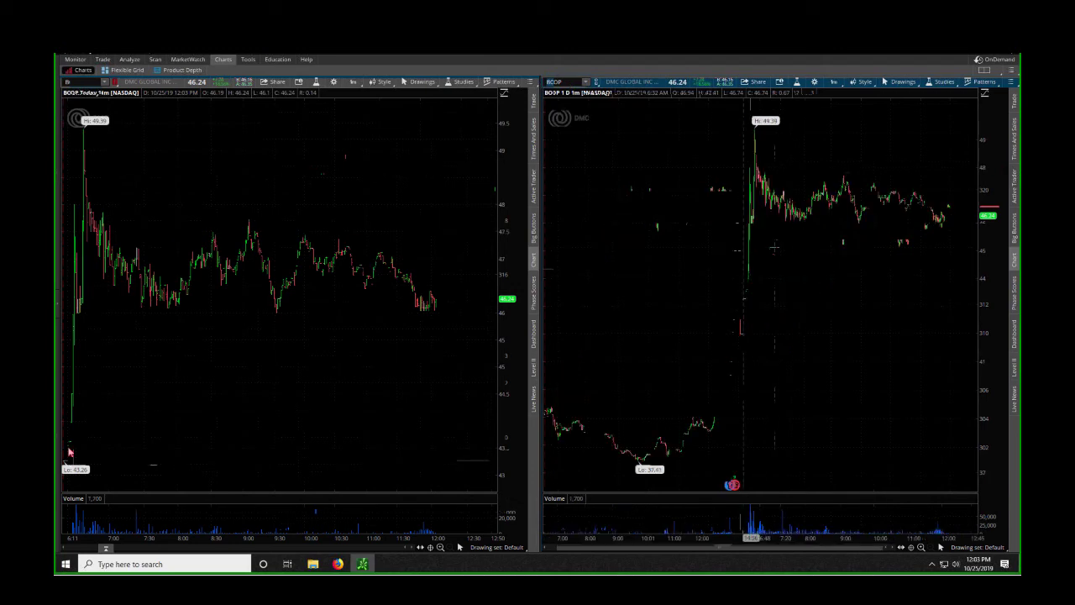
{"action": "type", "text": "OOM"}
{"action": "key", "text": "Return"}
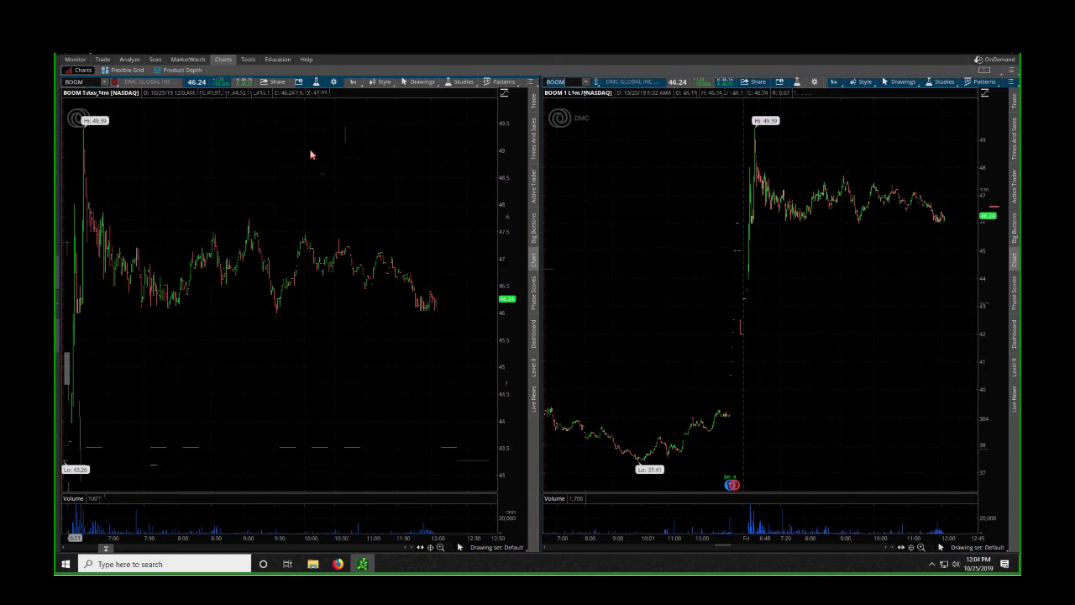
{"action": "scroll", "coordinate": [311, 155], "scroll_direction": "up", "scroll_amount": 5}
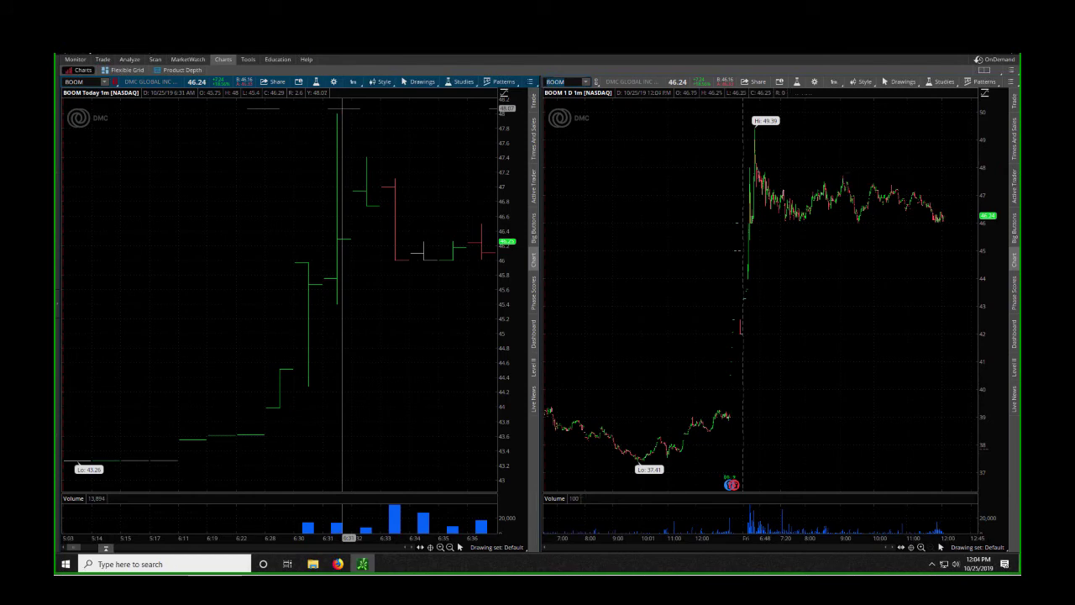
Step: Enter KREF as the symbol in the right chart, then in the left chart
{"action": "left_click", "coordinate": [574, 85]}
{"action": "type", "text": "KREF"}
{"action": "key", "text": "Return"}
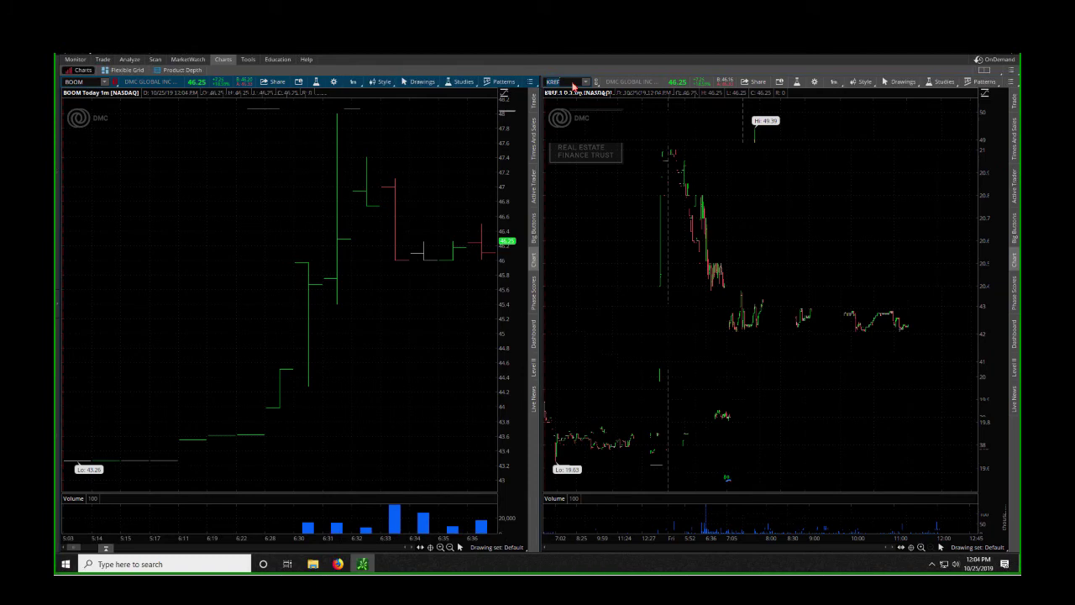
{"action": "left_click", "coordinate": [86, 86]}
{"action": "type", "text": "KREF"}
{"action": "key", "text": "Return"}
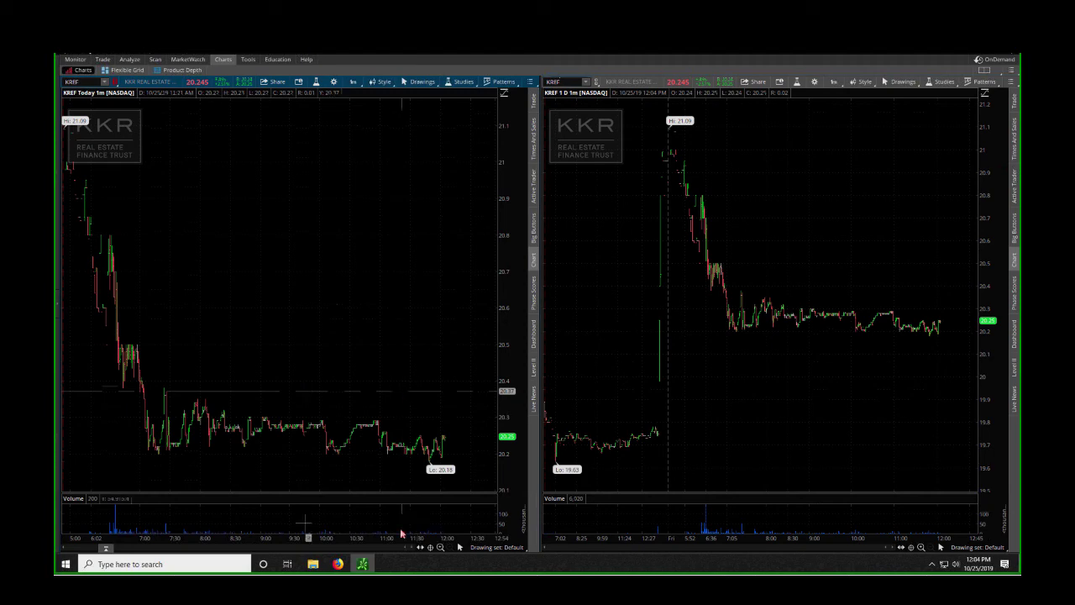
Step: Bring the 10/25/19 Pre Market Game Plan page forward in Firefox, then switch to Twitter
{"action": "mouse_move", "coordinate": [337, 564]}
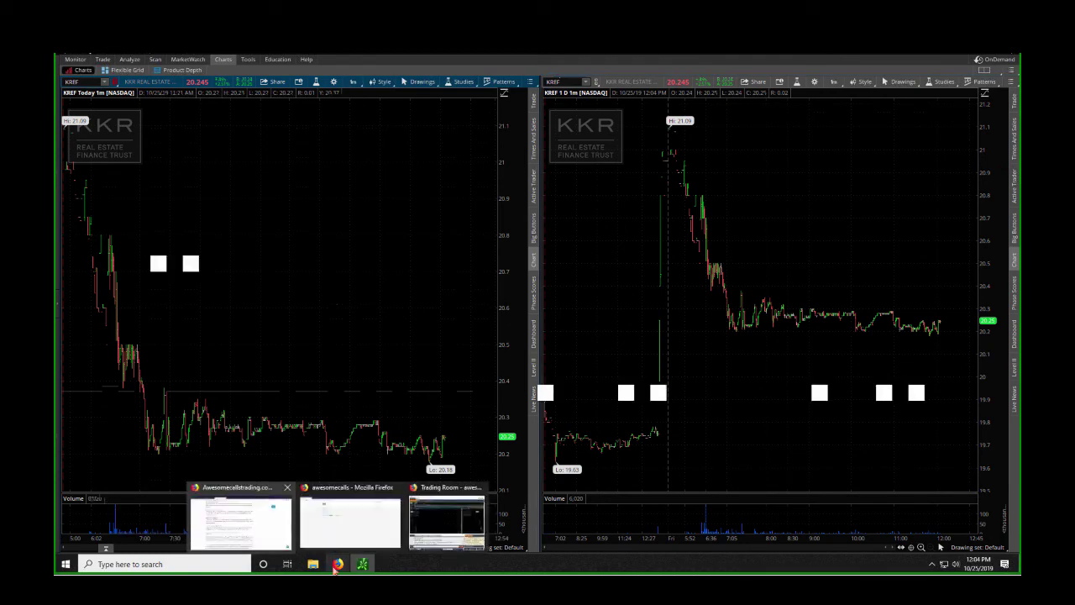
{"action": "left_click", "coordinate": [280, 498]}
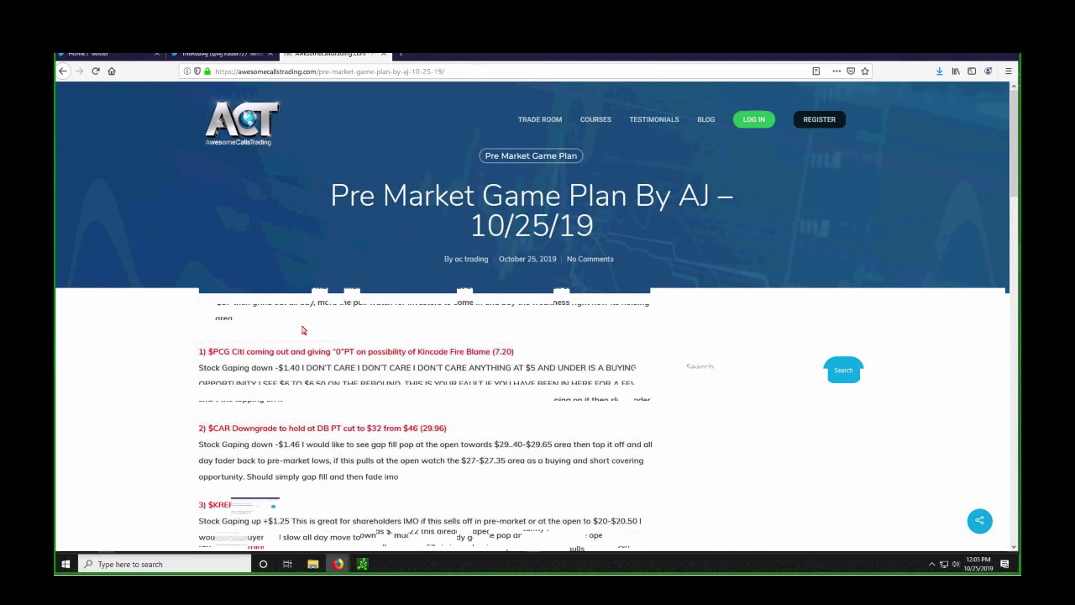
{"action": "left_click", "coordinate": [130, 55]}
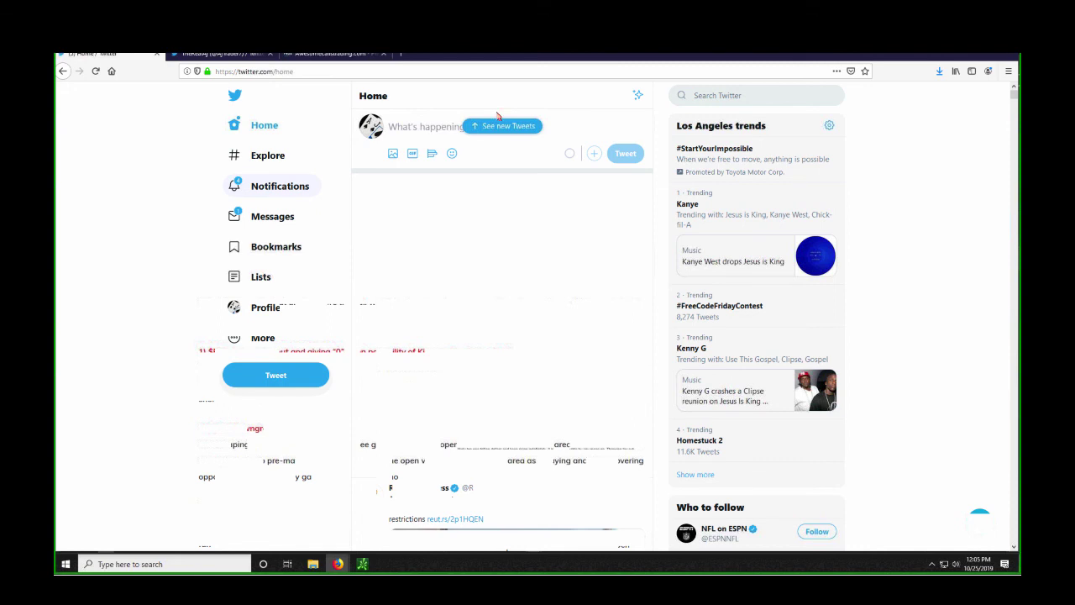
Step: Search Twitter for Earnings Whispers and scroll down its profile feed
{"action": "left_click", "coordinate": [716, 96]}
{"action": "type", "text": "ea"}
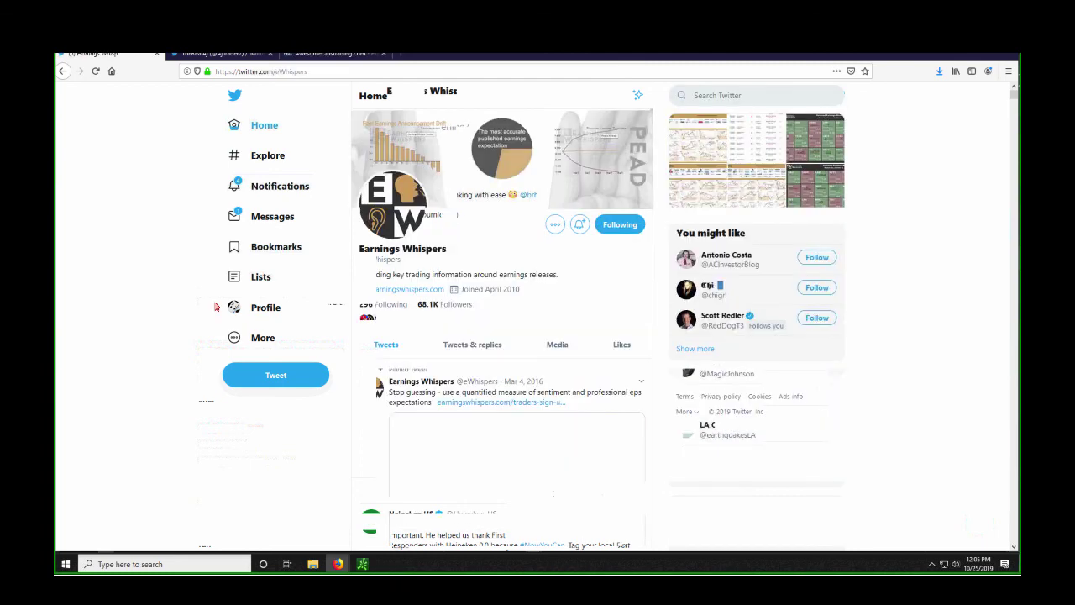
{"action": "scroll", "coordinate": [222, 303], "scroll_direction": "down", "scroll_amount": 5}
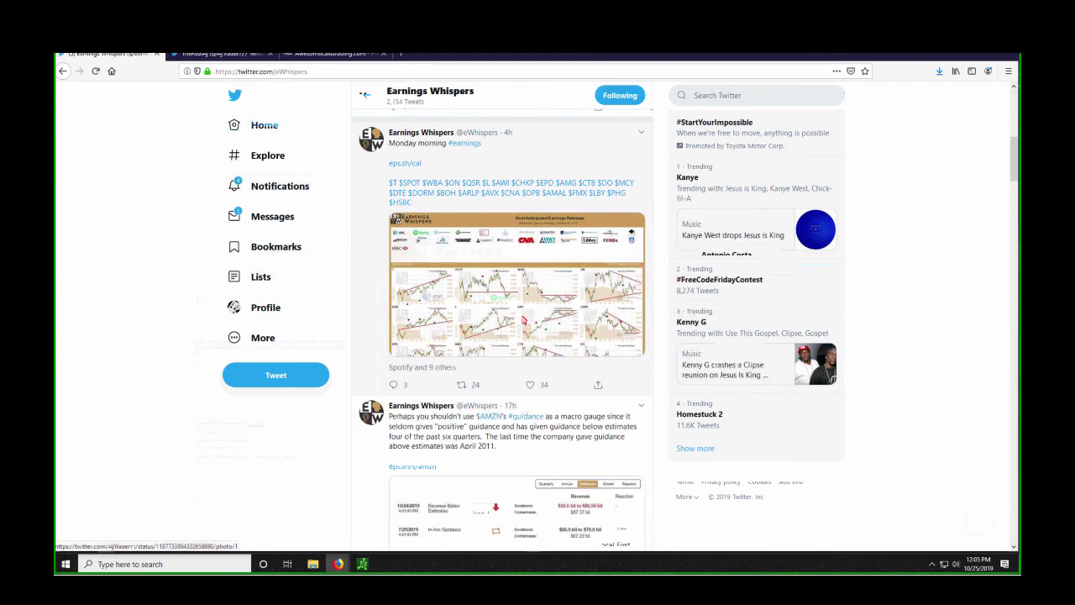
Step: Enlarge the Monday most anticipated earnings chart image, then close it
{"action": "left_click", "coordinate": [488, 310]}
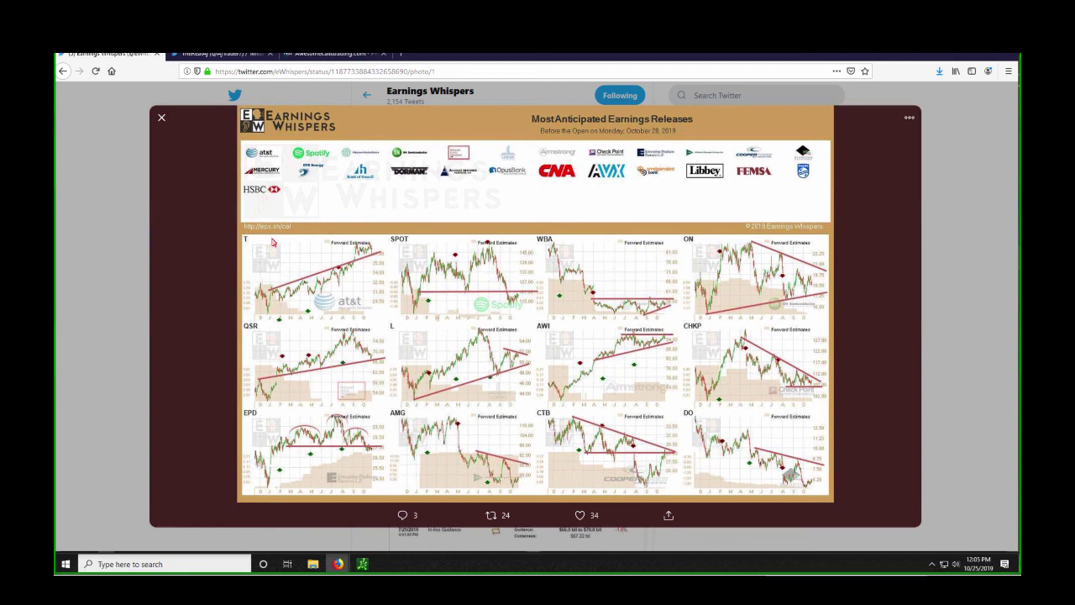
{"action": "left_click", "coordinate": [163, 121]}
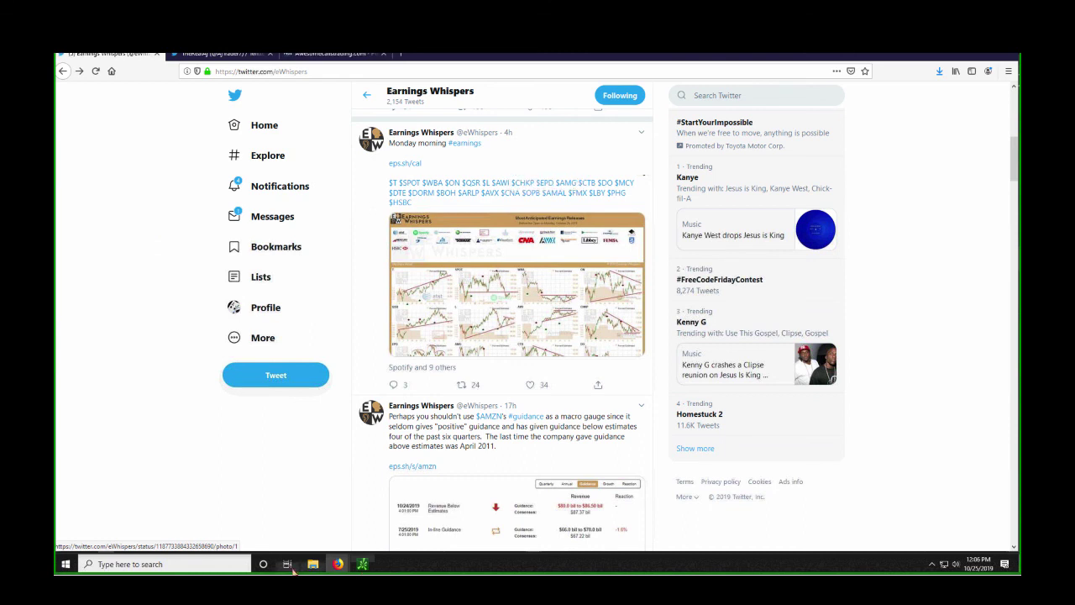
{"action": "mouse_move", "coordinate": [337, 564]}
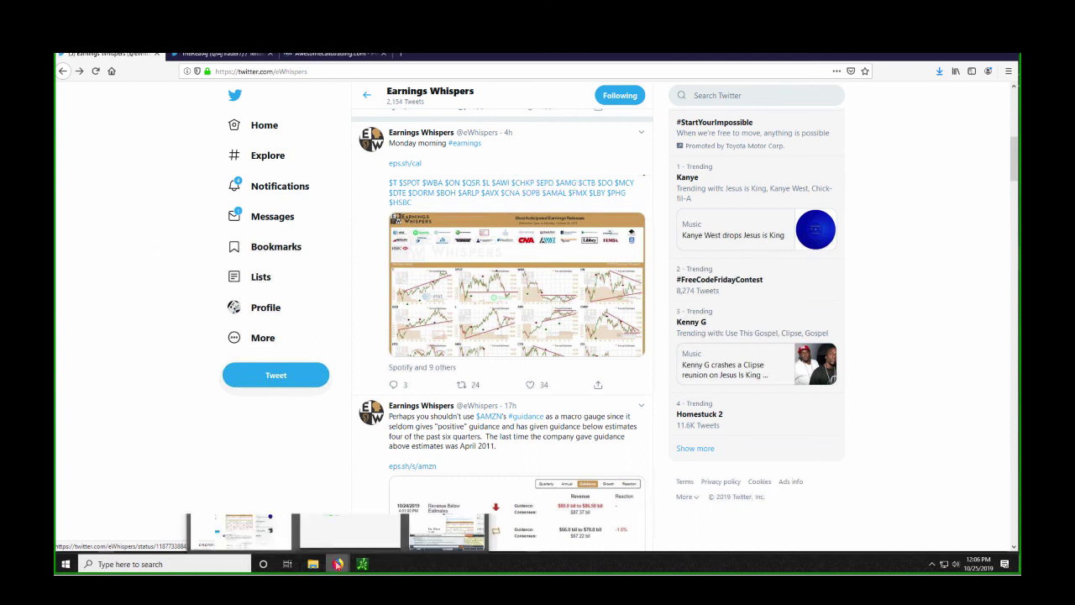
Step: Return to the thinkorswim charts and enter ALGT as the left chart's symbol
{"action": "left_click", "coordinate": [366, 570]}
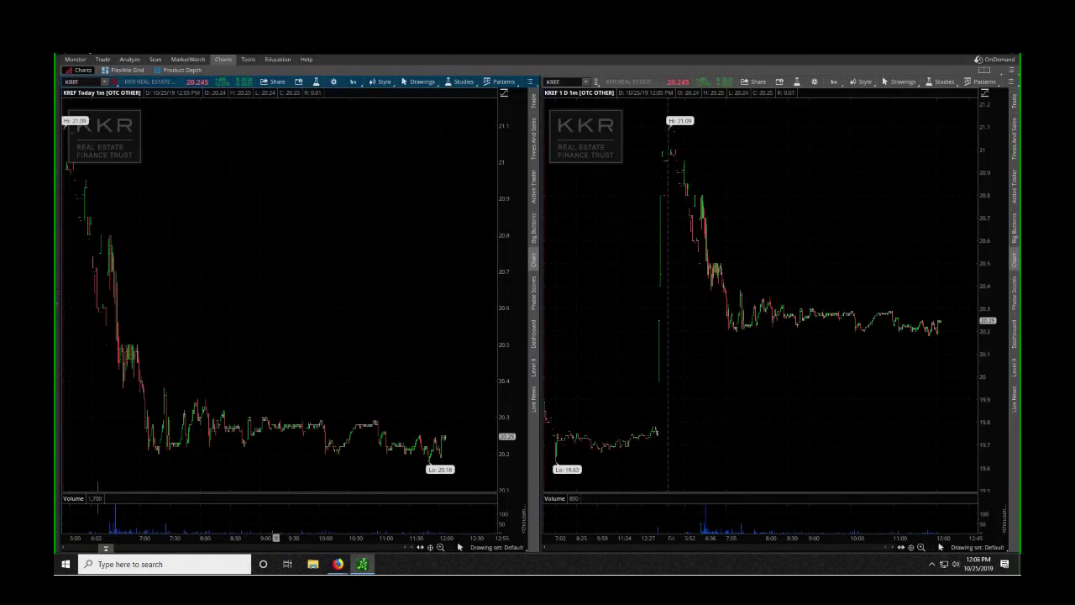
{"action": "left_click", "coordinate": [87, 81]}
{"action": "type", "text": "ALGT"}
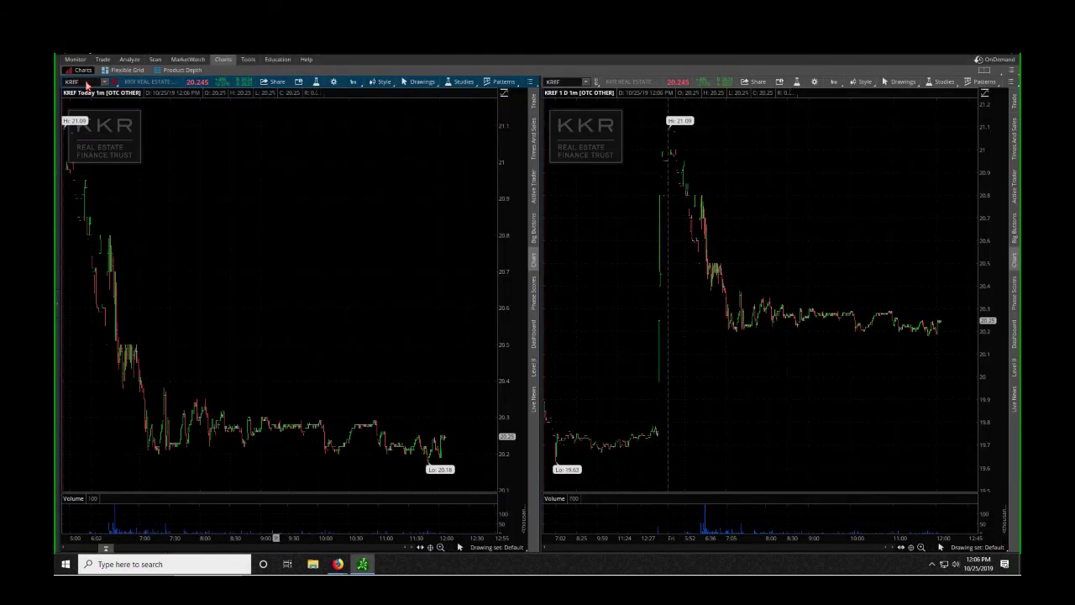
{"action": "key", "text": "Return"}
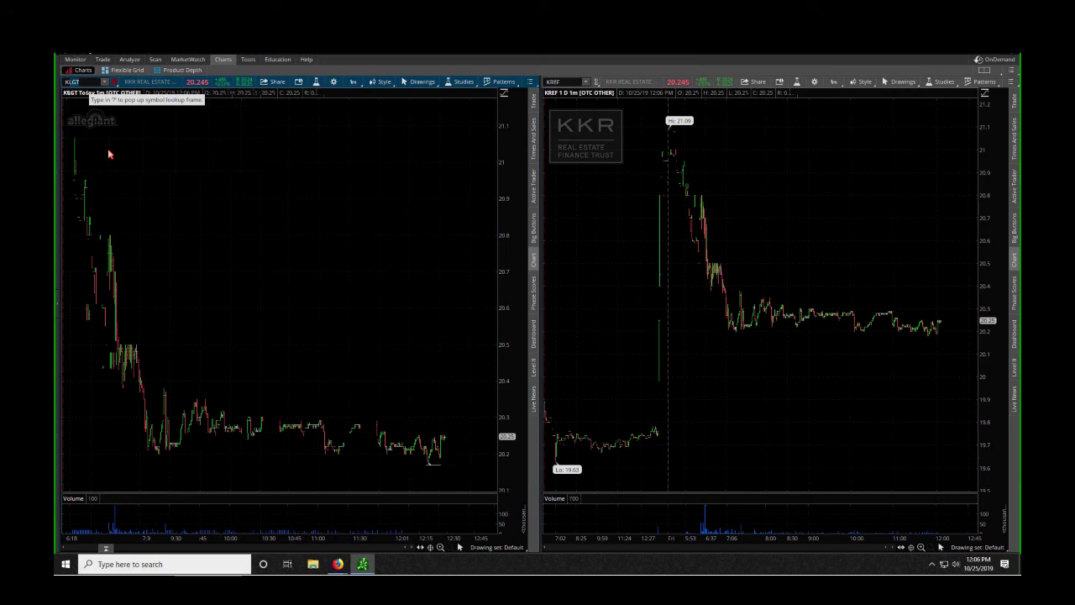